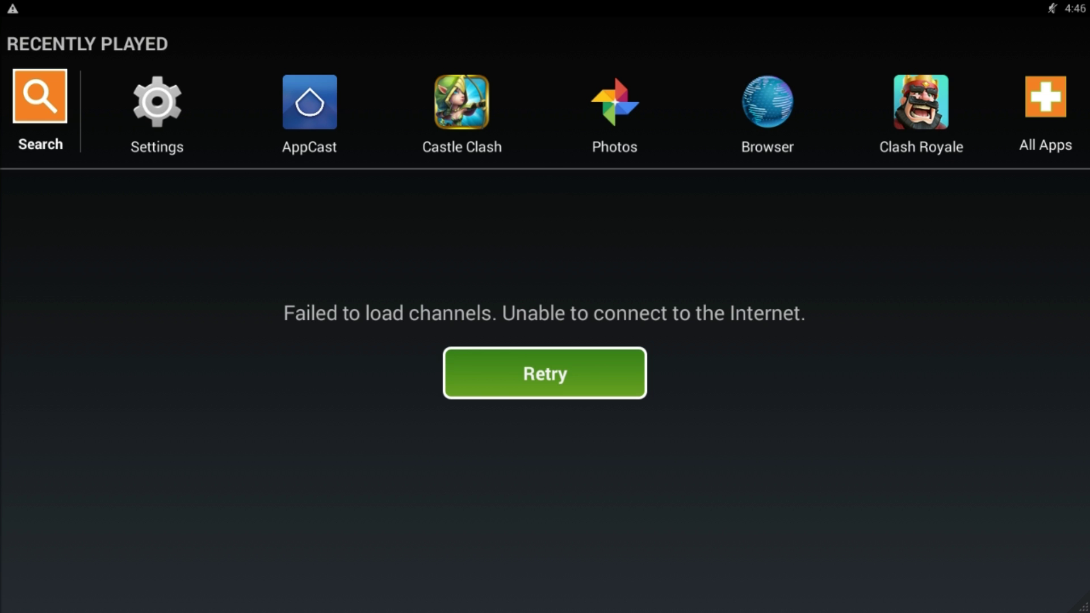
- Search the Play Store for 'launcher' and bring up Nova Launcher's store page
{"action": "key", "text": "Return"}
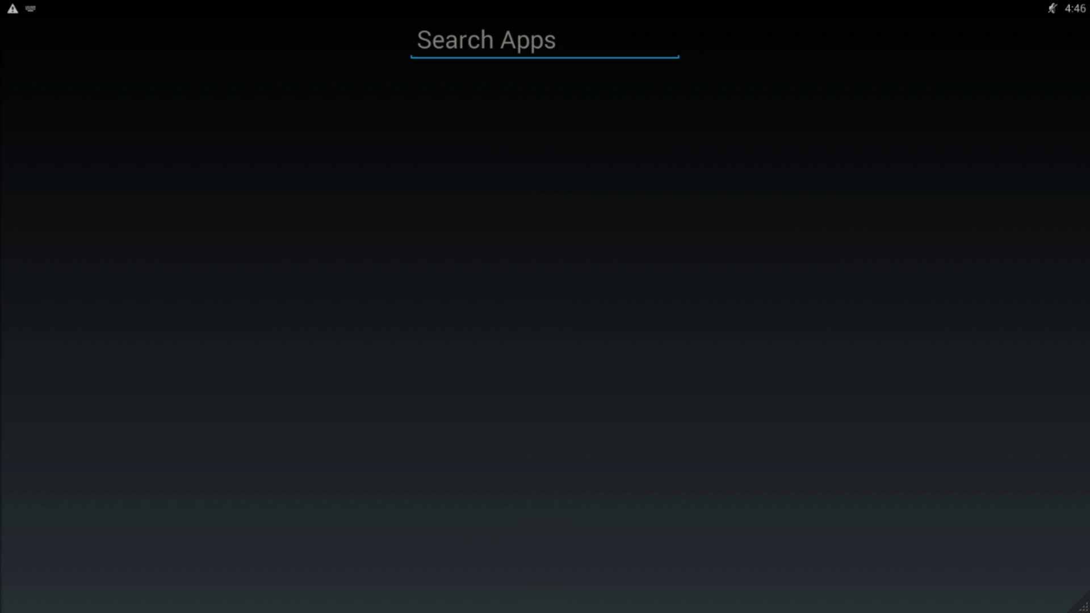
{"action": "type", "text": "launc"}
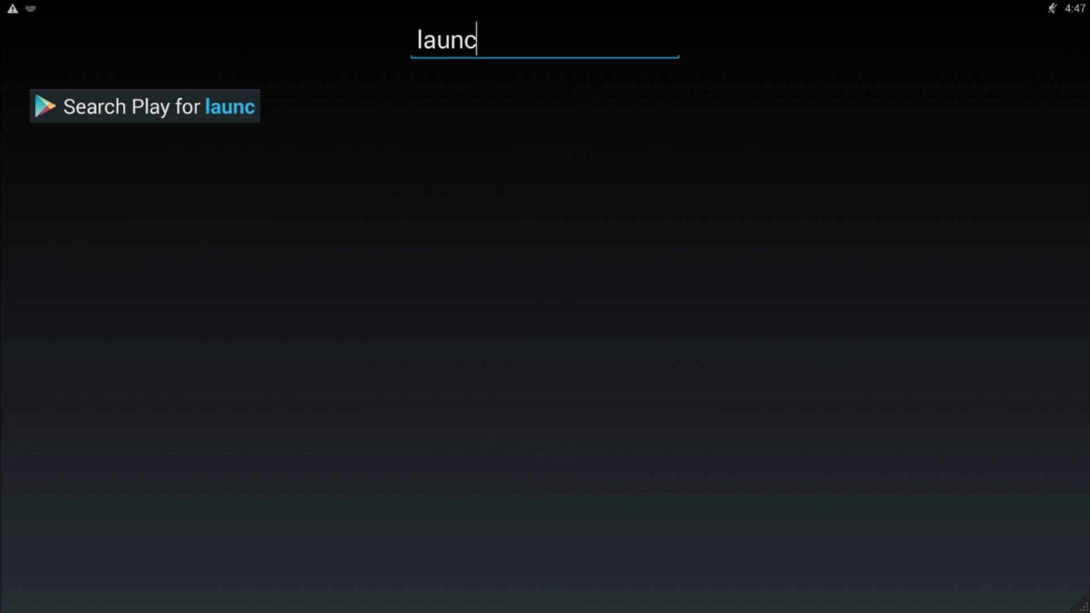
{"action": "type", "text": "her"}
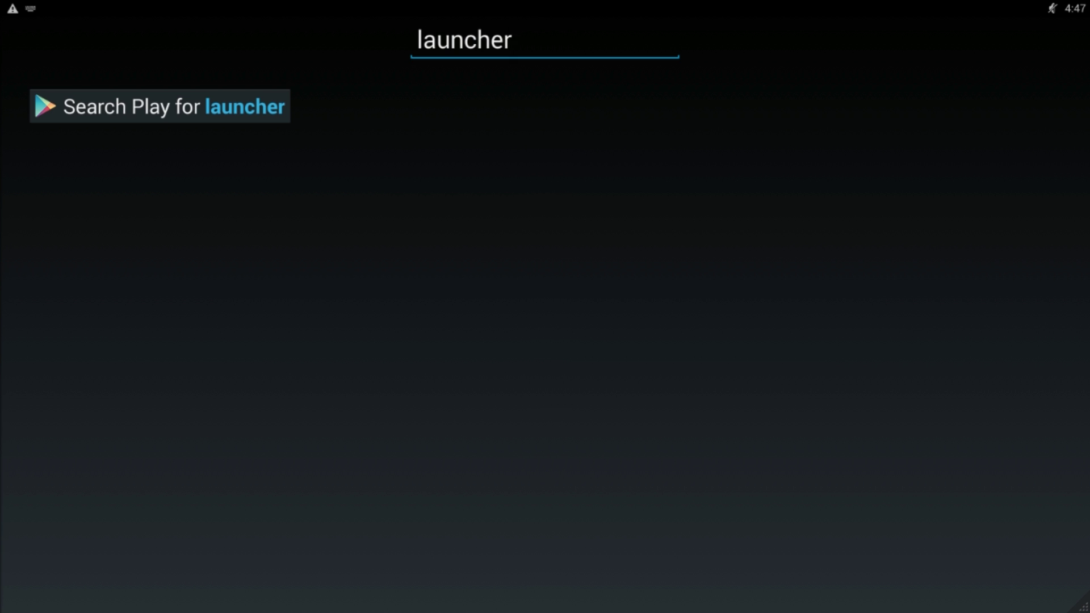
{"action": "key", "text": "Return"}
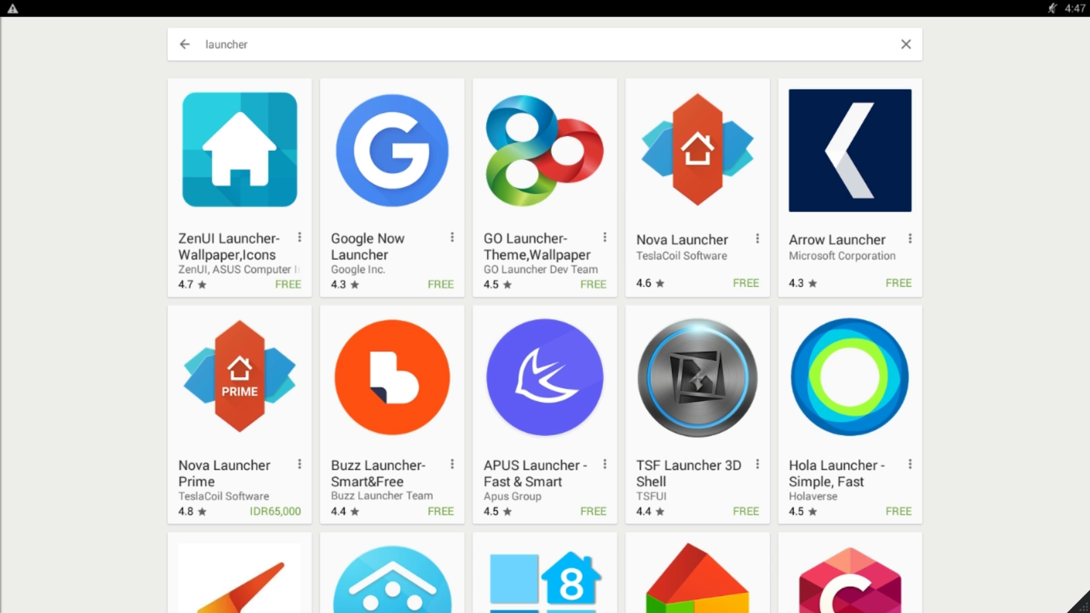
{"action": "left_click", "coordinate": [698, 171]}
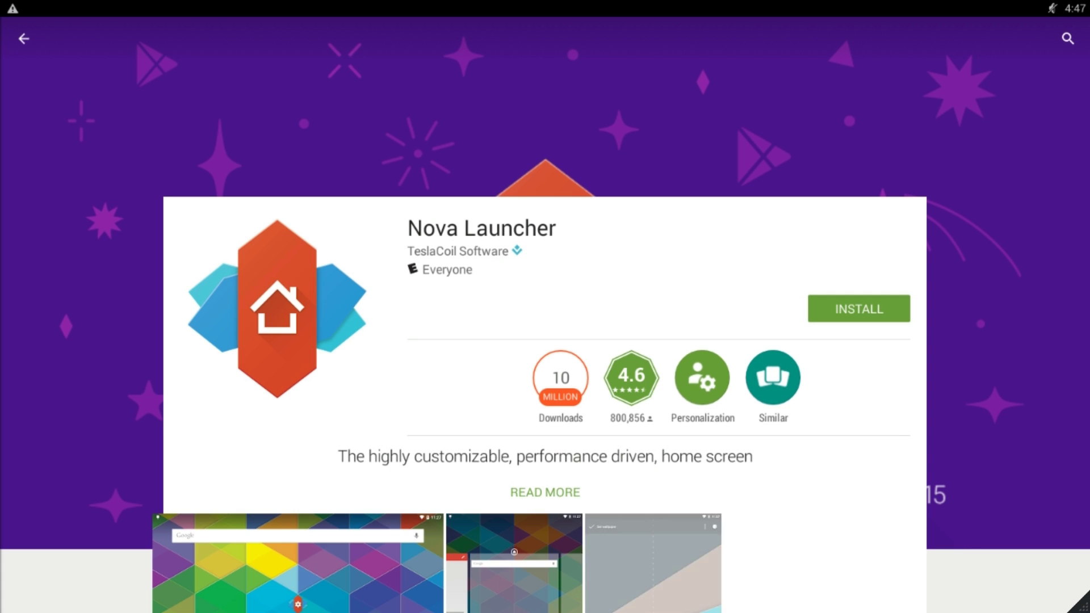
- Install Nova Launcher, accepting its access permissions to start the download
{"action": "left_click", "coordinate": [859, 308]}
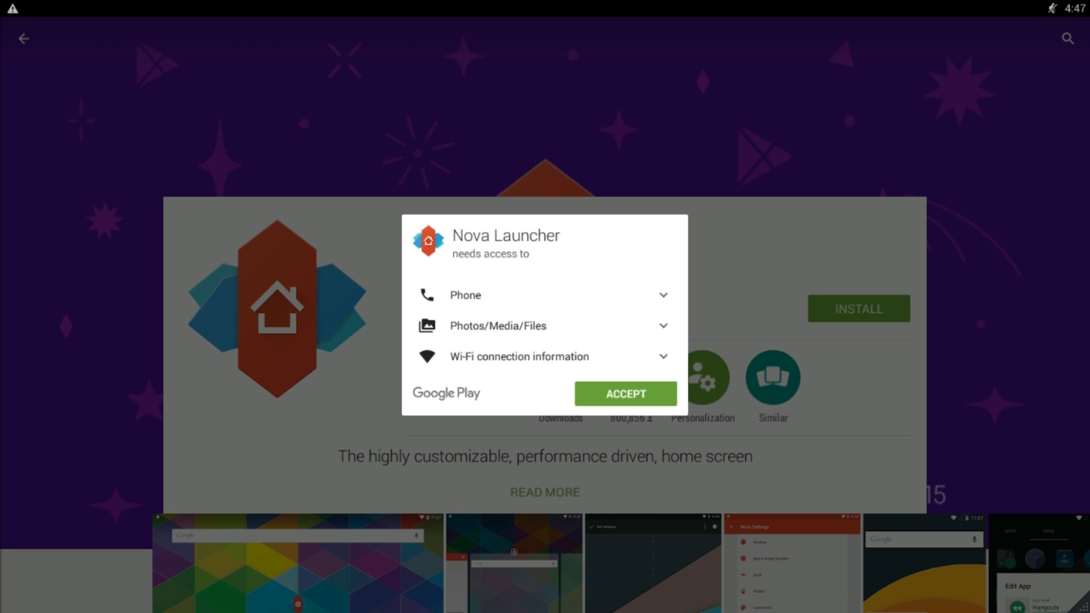
{"action": "left_click", "coordinate": [627, 394]}
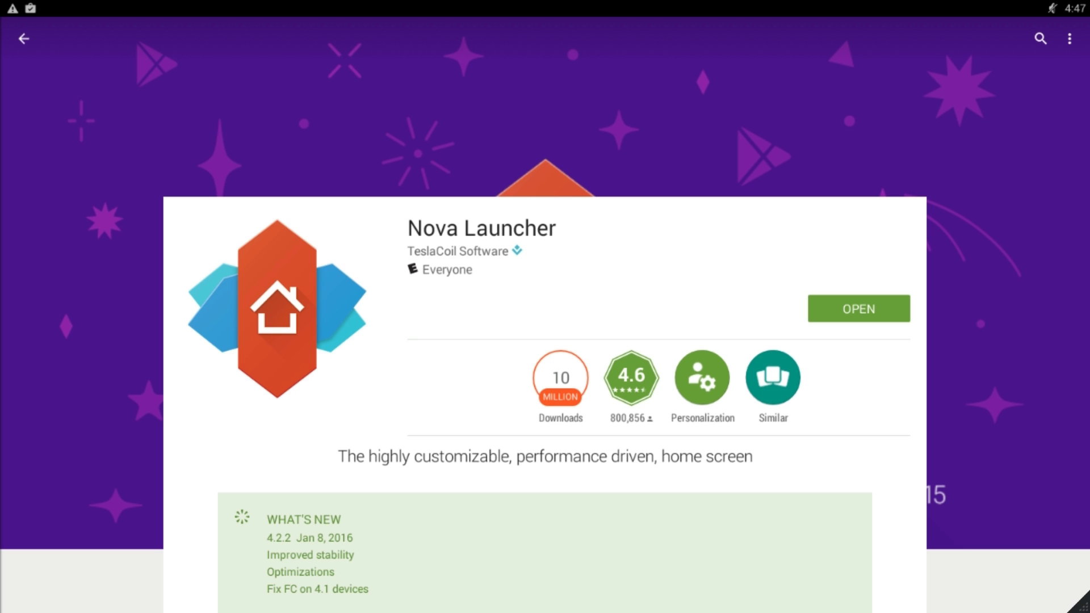
- Back out of the Nova Launcher store page to the BlueStacks home screen
{"action": "key", "text": "Escape"}
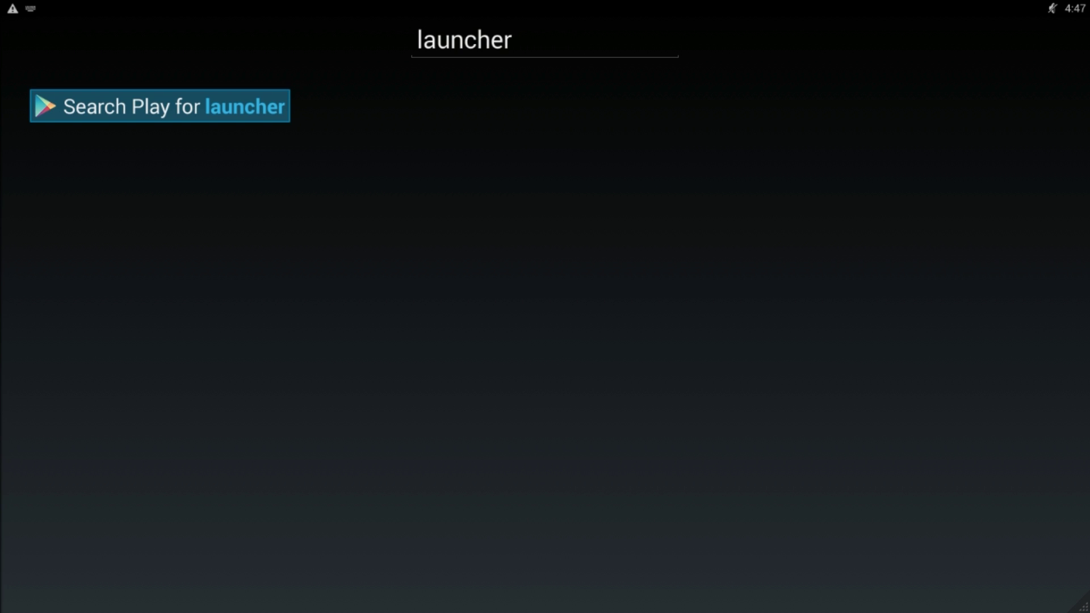
{"action": "key", "text": "Escape"}
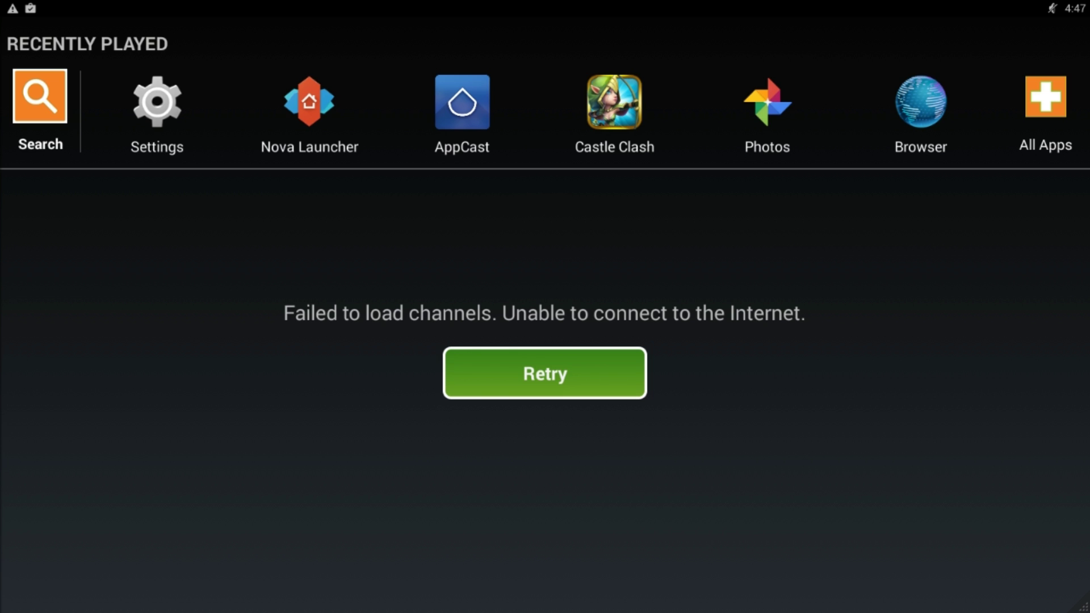
- Go to Android Settings > Home to show the Gamepop-Home / Nova Launcher chooser
{"action": "key", "text": "Right"}
{"action": "key", "text": "Return"}
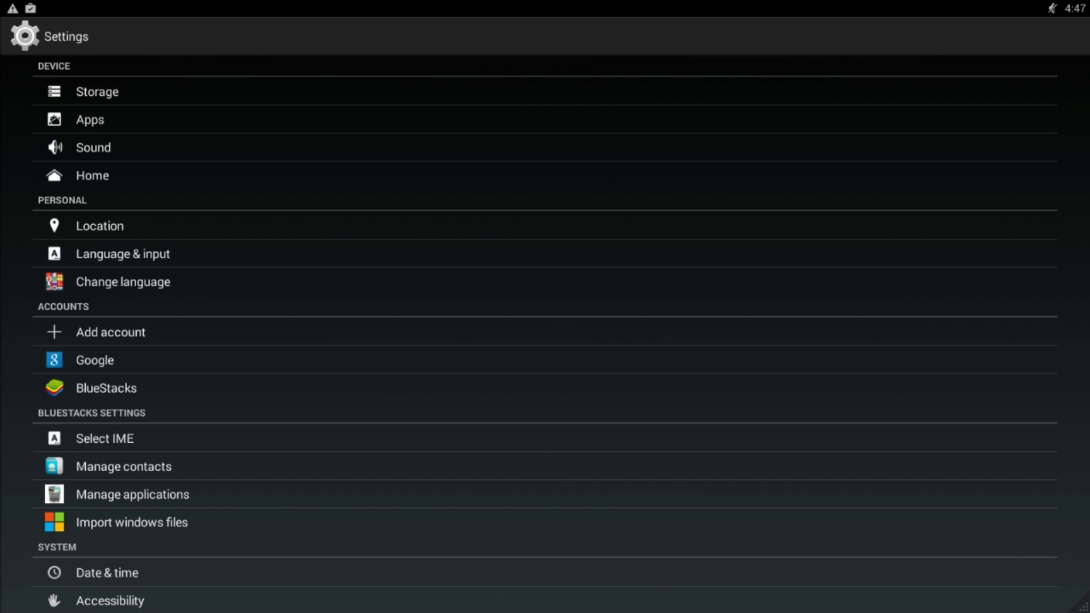
{"action": "key", "text": "Down"}
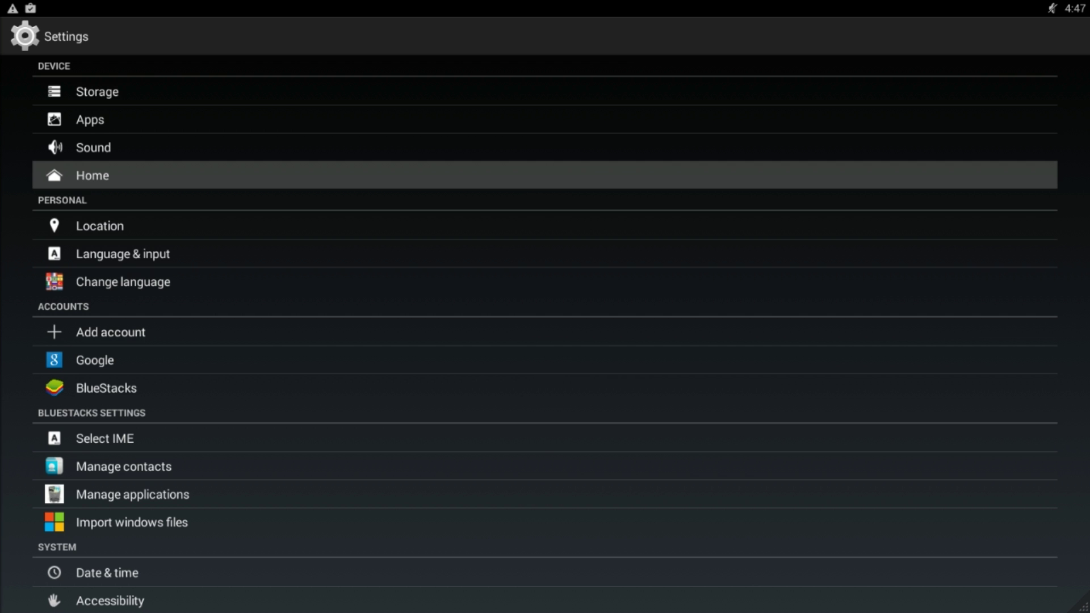
{"action": "key", "text": "Return"}
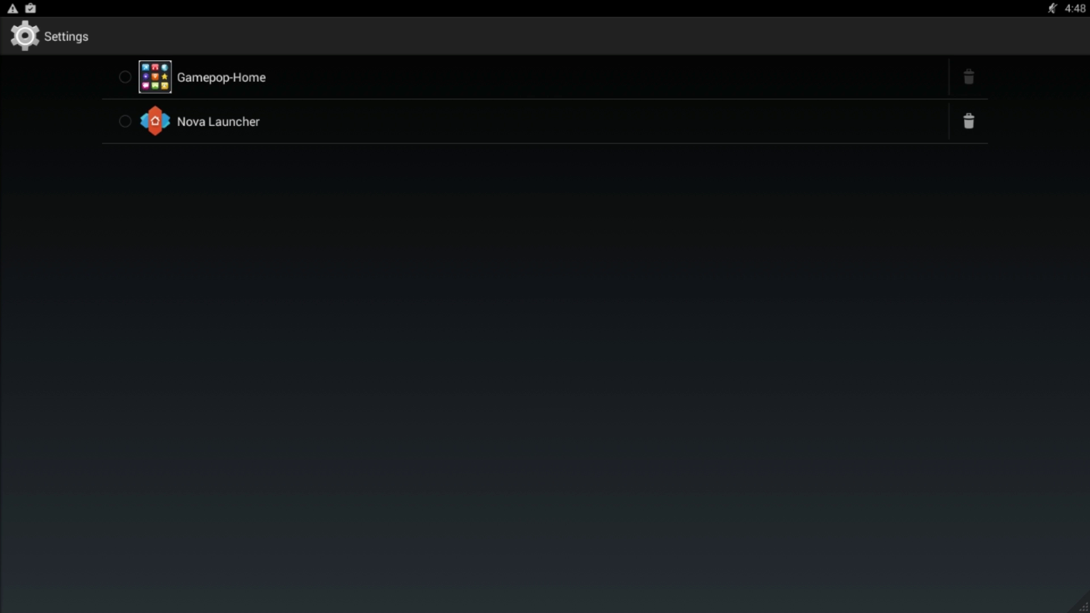
- Select Nova Launcher in the Home chooser as the default home app
{"action": "left_click", "coordinate": [218, 121]}
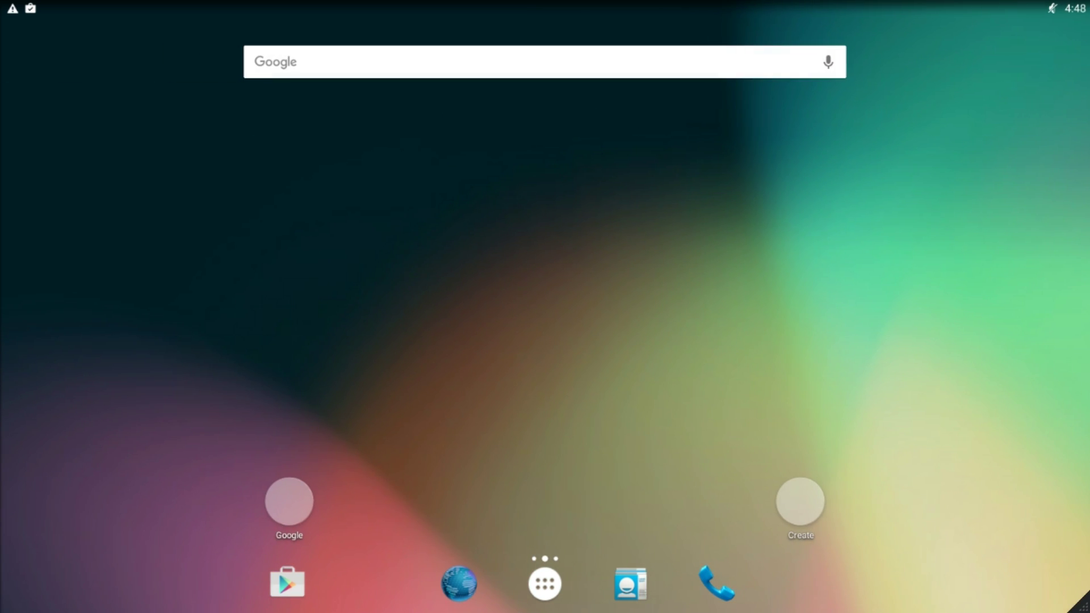
- Remove the Google folder, the Create item, and the Phone and Contacts dock shortcuts
{"action": "mouse_move", "coordinate": [288, 501]}
{"action": "left_mouse_down"}
{"action": "mouse_move", "coordinate": [287, 463]}
{"action": "mouse_move", "coordinate": [536, 80]}
{"action": "mouse_move", "coordinate": [535, 44]}
{"action": "left_mouse_up"}
{"action": "mouse_move", "coordinate": [799, 501]}
{"action": "left_mouse_down"}
{"action": "mouse_move", "coordinate": [682, 180]}
{"action": "mouse_move", "coordinate": [562, 49]}
{"action": "mouse_move", "coordinate": [542, 44]}
{"action": "left_mouse_up"}
{"action": "mouse_move", "coordinate": [717, 583]}
{"action": "left_mouse_down"}
{"action": "mouse_move", "coordinate": [720, 563]}
{"action": "mouse_move", "coordinate": [546, 47]}
{"action": "left_mouse_up"}
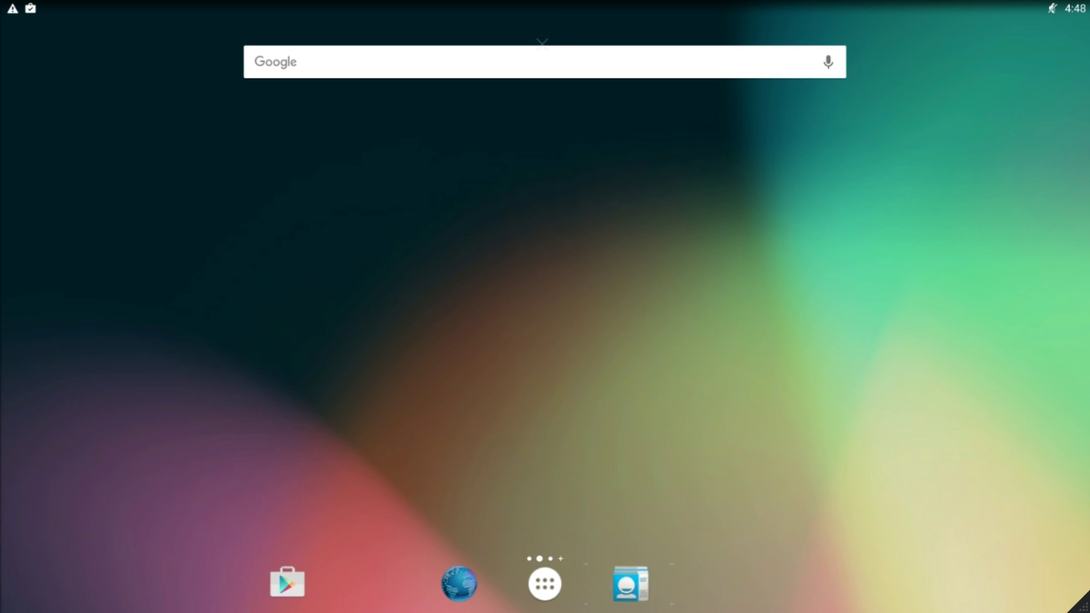
{"action": "mouse_move", "coordinate": [631, 583]}
{"action": "left_mouse_down"}
{"action": "mouse_move", "coordinate": [584, 183]}
{"action": "mouse_move", "coordinate": [547, 49]}
{"action": "left_mouse_up"}
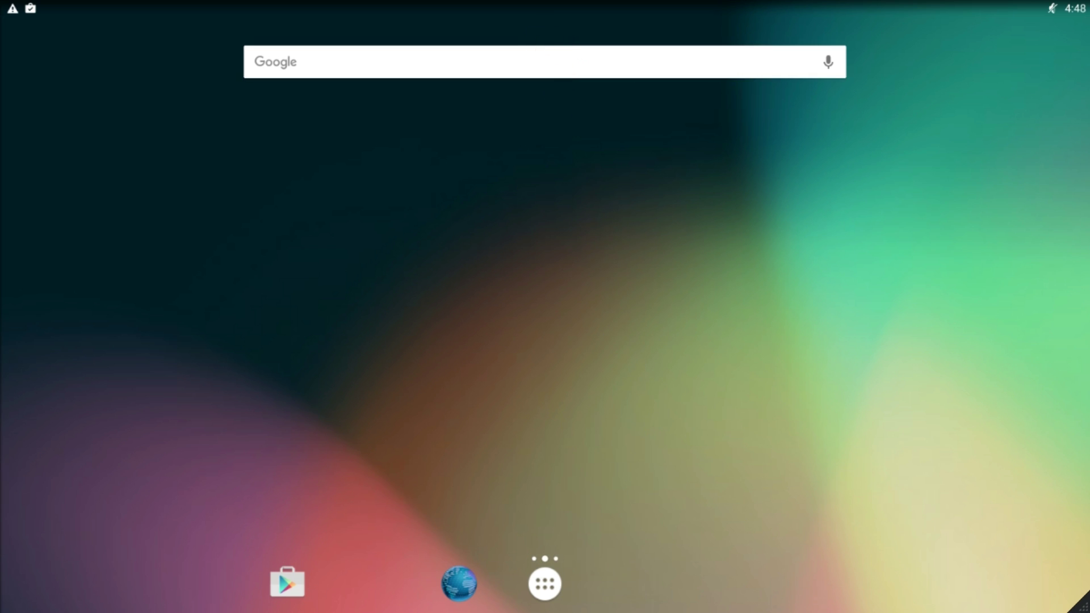
{"action": "left_click", "coordinate": [287, 583]}
- Place Lords Mobile, Castle Clash and Clash Royale from the app drawer onto the home screen
{"action": "left_click", "coordinate": [545, 583]}
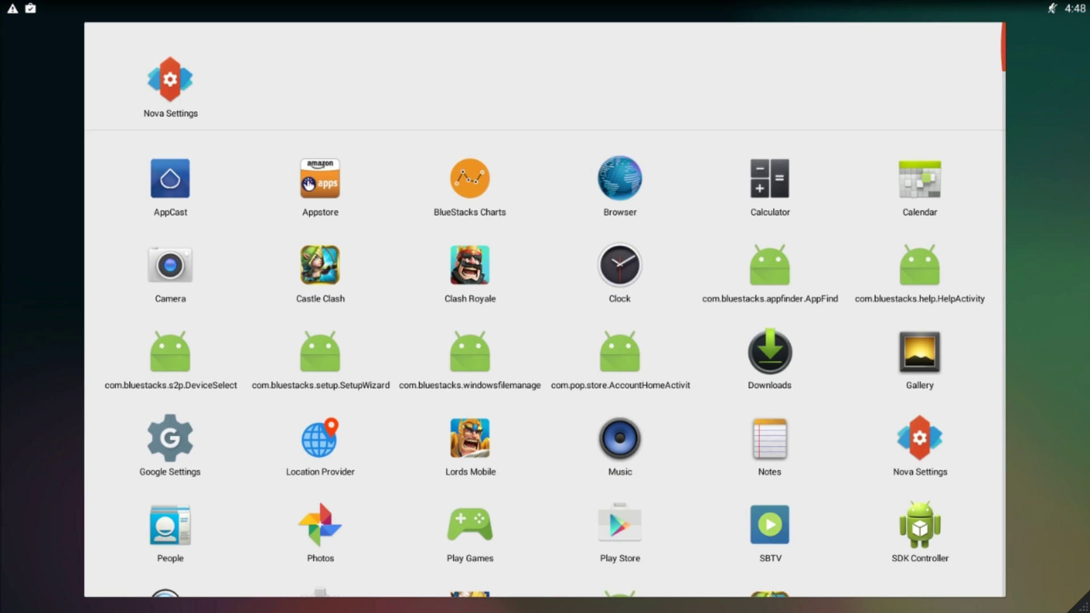
{"action": "left_click_drag", "start_coordinate": [470, 438], "coordinate": [727, 407]}
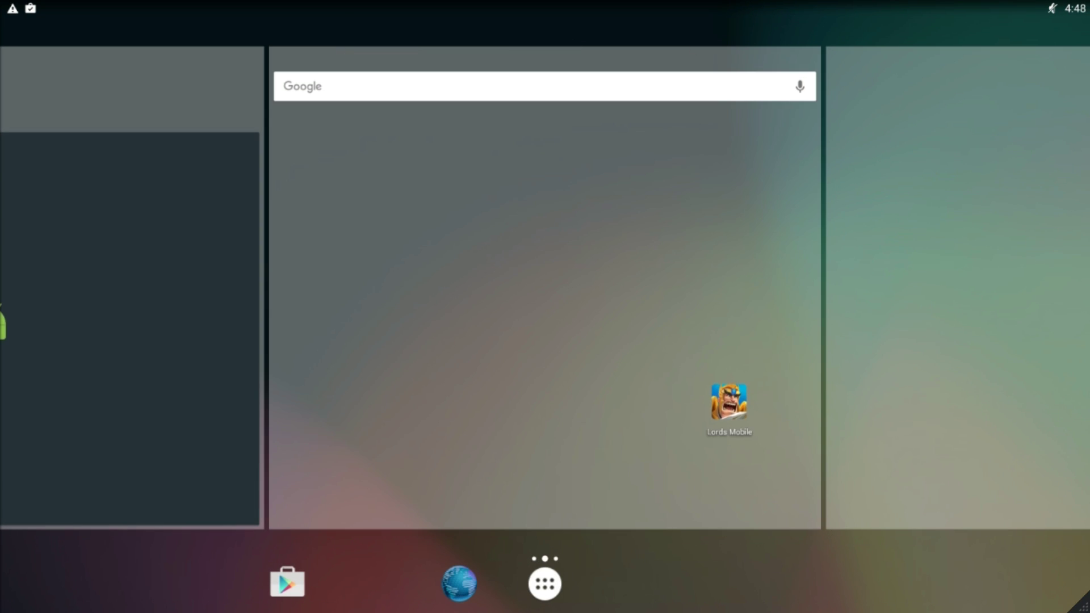
{"action": "left_click", "coordinate": [546, 583]}
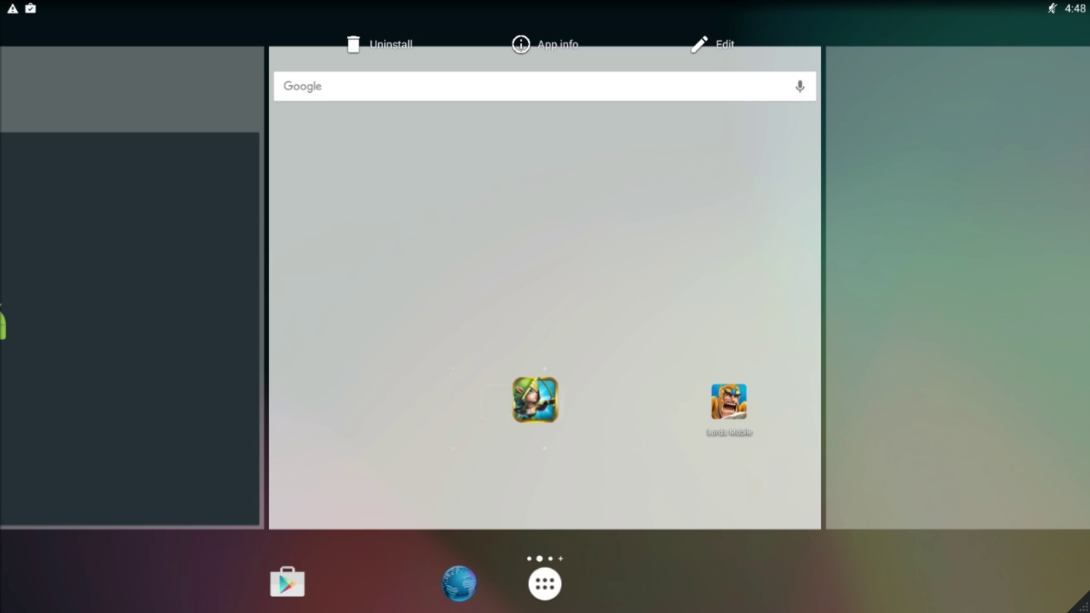
{"action": "left_click_drag", "start_coordinate": [321, 265], "coordinate": [545, 402]}
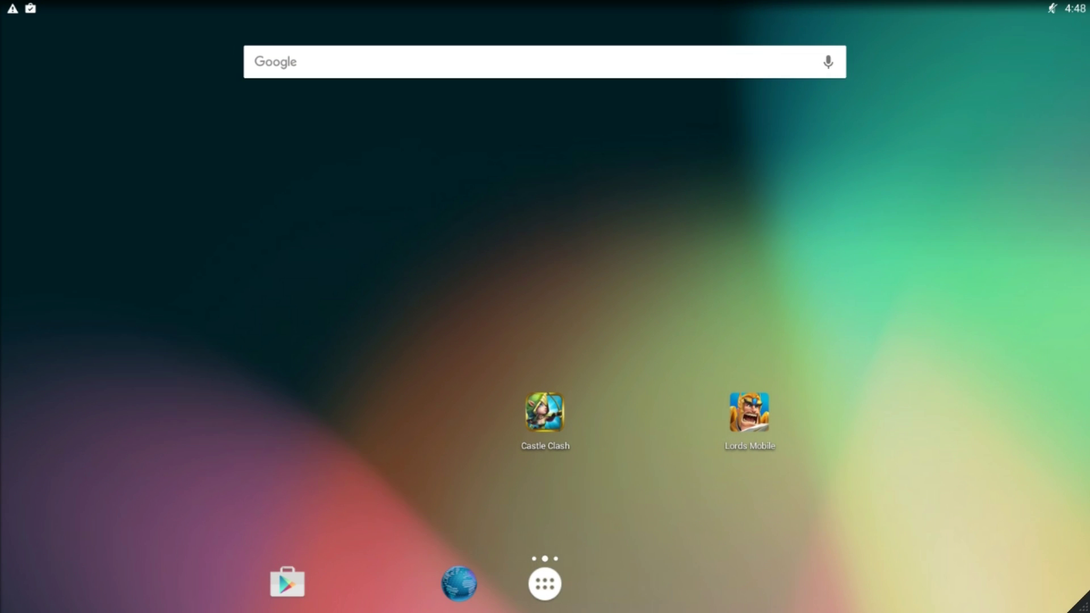
{"action": "left_click", "coordinate": [546, 583]}
{"action": "left_click_drag", "start_coordinate": [471, 266], "coordinate": [647, 411]}
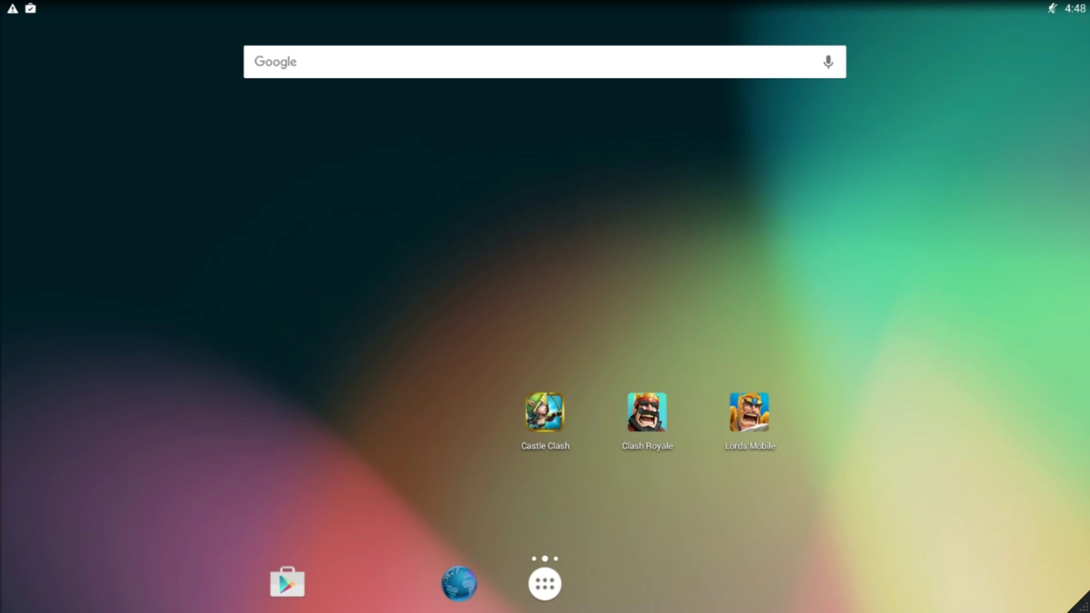
- Reorder the games to Clash Royale, Castle Clash, Lords Mobile; move Play Store and Browser onto home
{"action": "left_click", "coordinate": [546, 413]}
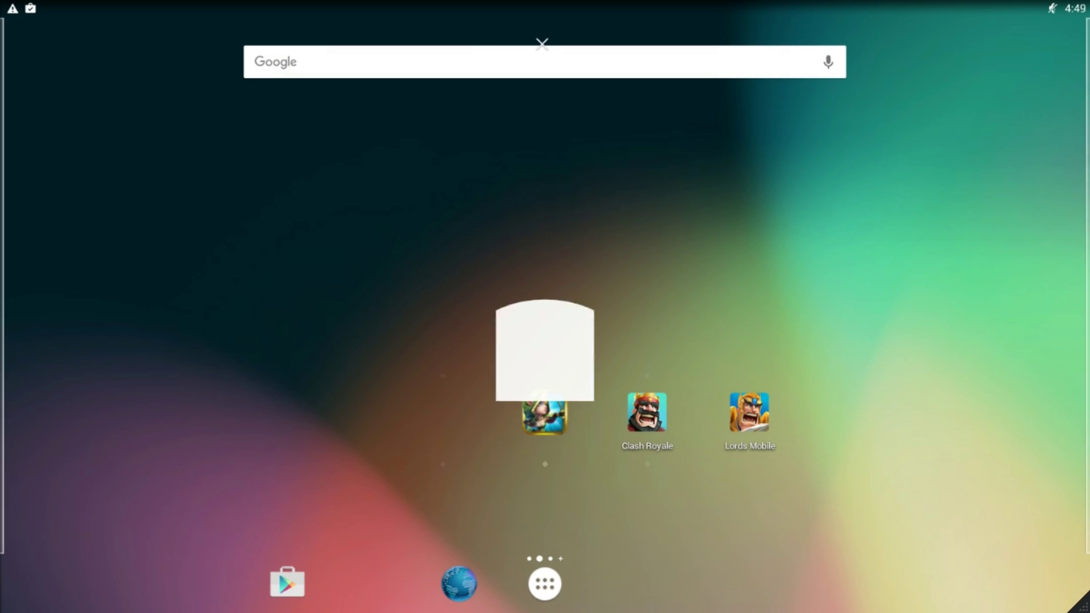
{"action": "left_click_drag", "start_coordinate": [648, 413], "coordinate": [443, 413]}
{"action": "left_click_drag", "start_coordinate": [749, 412], "coordinate": [648, 413]}
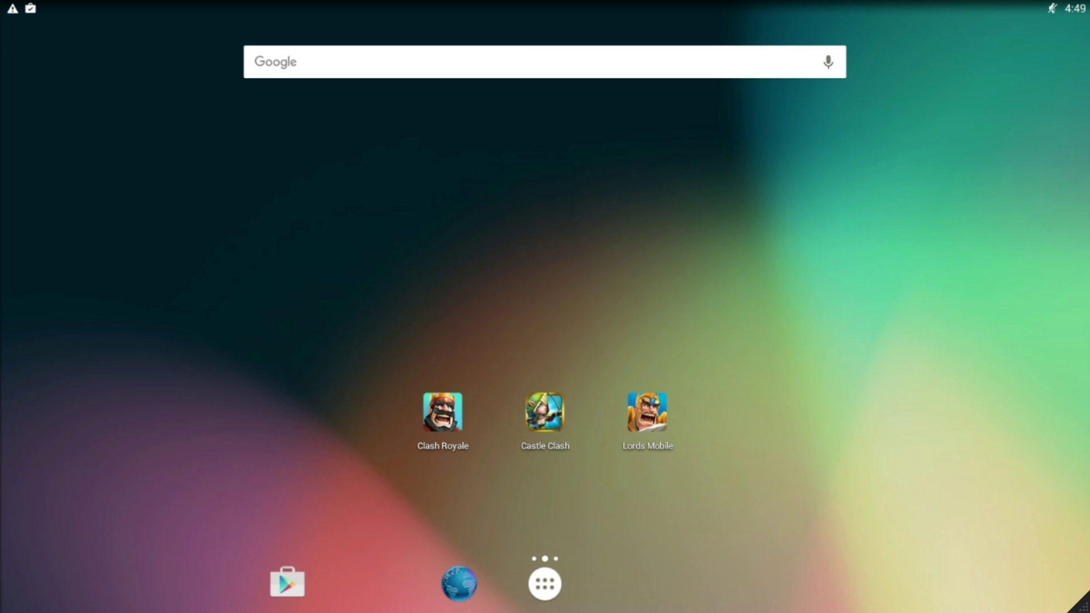
{"action": "left_click_drag", "start_coordinate": [287, 583], "coordinate": [495, 492]}
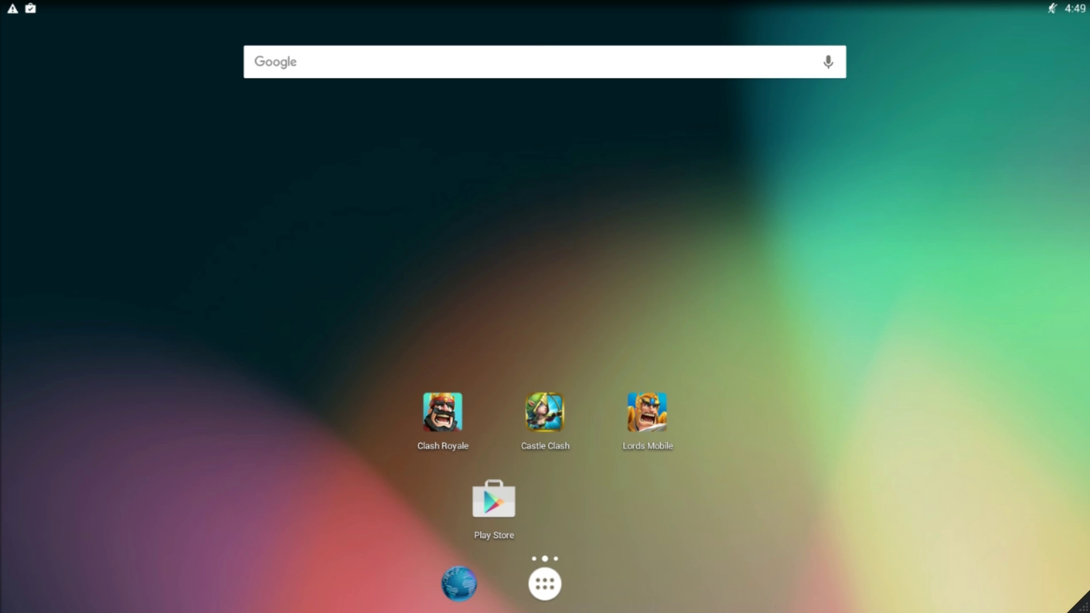
{"action": "left_click_drag", "start_coordinate": [458, 584], "coordinate": [596, 503]}
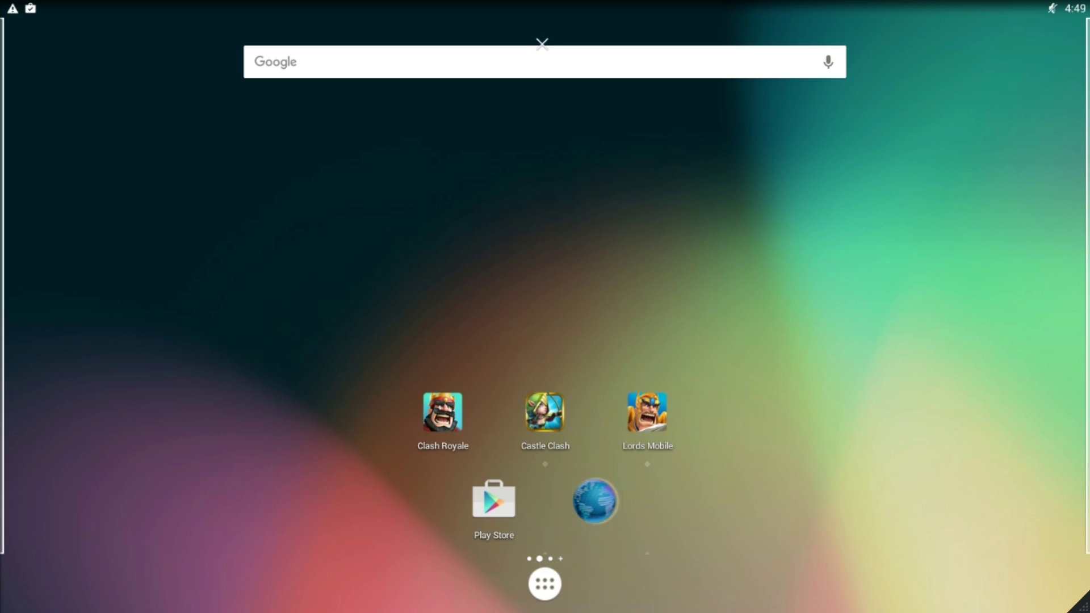
- Add the Settings app from the app drawer to the dock
{"action": "left_click", "coordinate": [545, 583]}
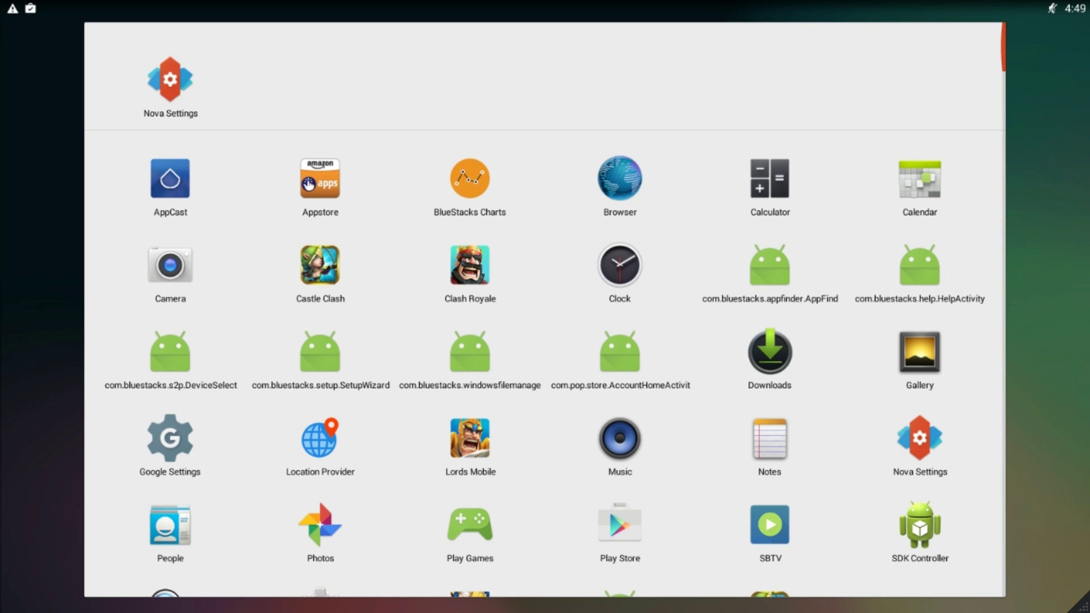
{"action": "scroll", "coordinate": [545, 342], "scroll_direction": "down", "scroll_amount": 2}
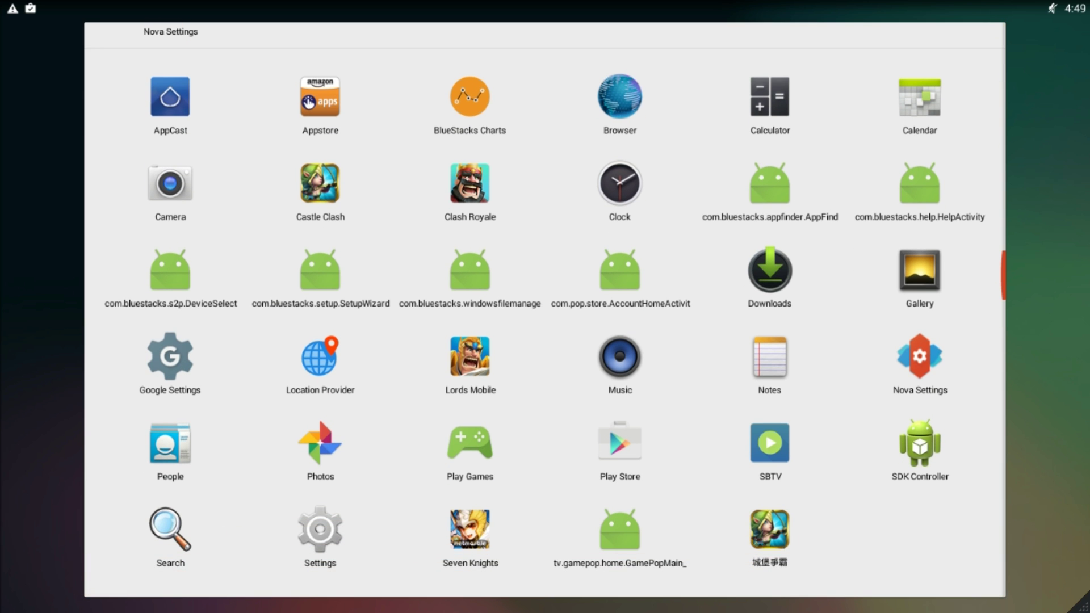
{"action": "mouse_move", "coordinate": [320, 531]}
{"action": "left_mouse_down"}
{"action": "mouse_move", "coordinate": [637, 401]}
{"action": "mouse_move", "coordinate": [631, 584]}
{"action": "left_mouse_up"}
{"action": "left_click", "coordinate": [645, 410]}
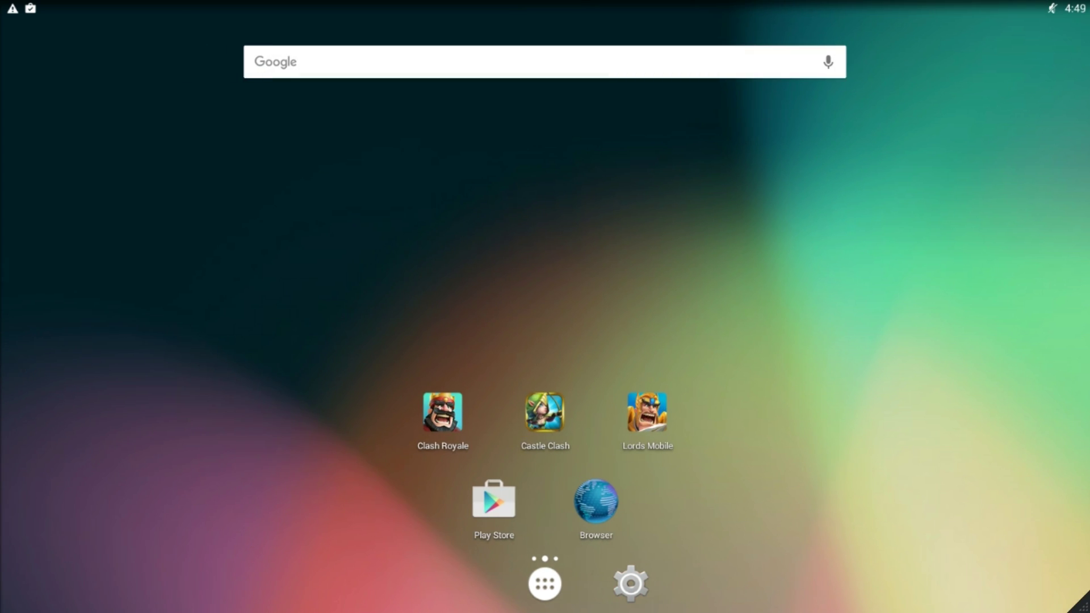
{"action": "left_click", "coordinate": [546, 584]}
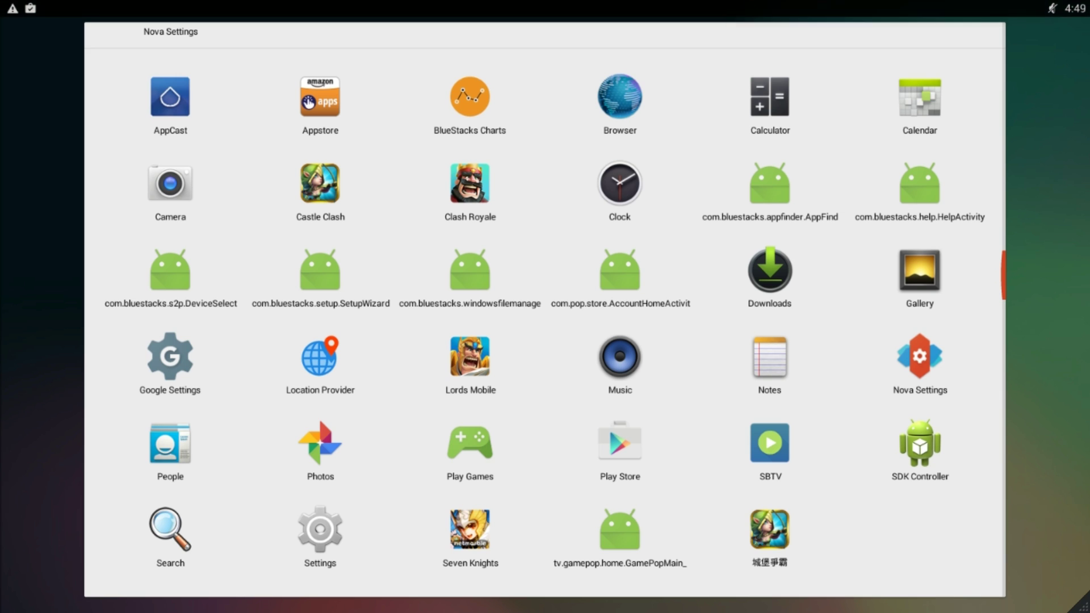
{"action": "scroll", "coordinate": [546, 307], "scroll_direction": "up", "scroll_amount": 2}
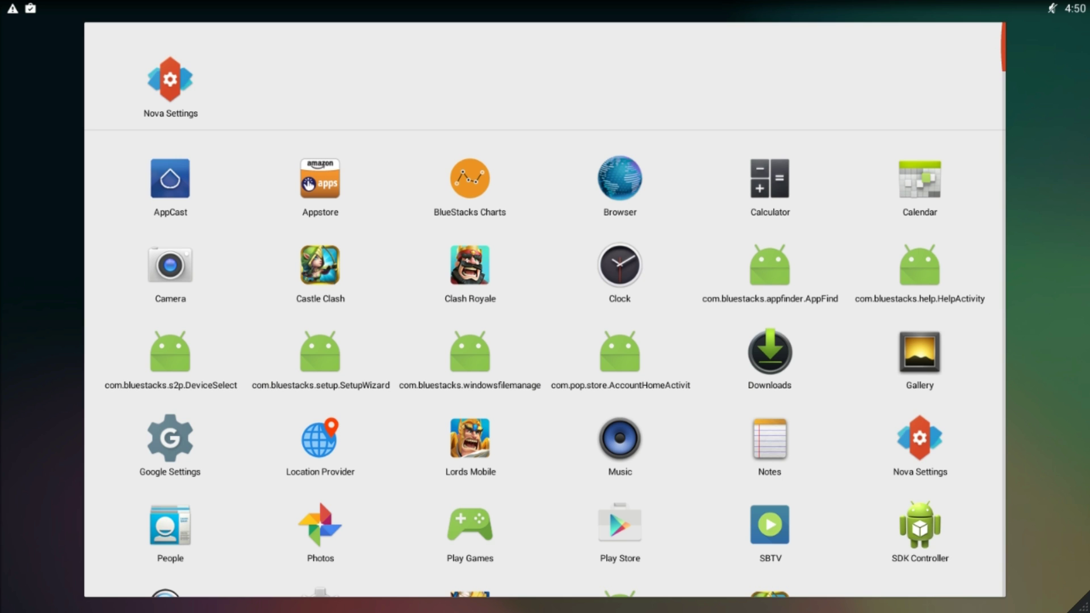
{"action": "key", "text": "Escape"}
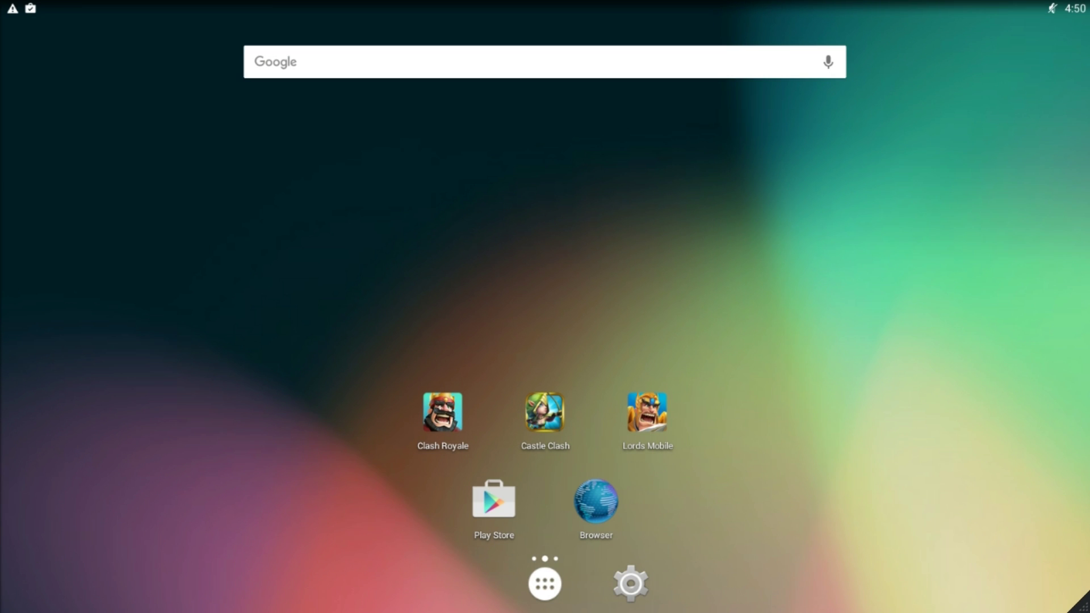